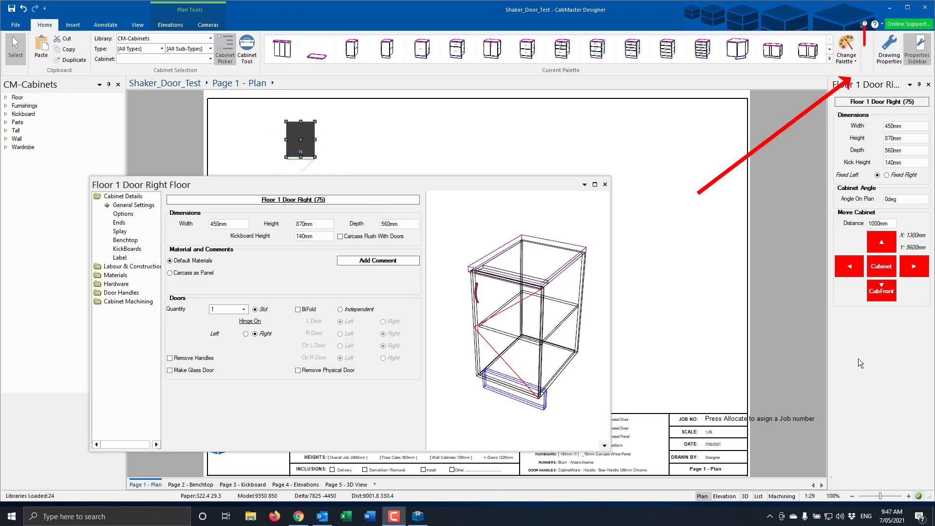
Switch on the shaker door Profile and export the cabinet's machining data as 7 DXFs with F8.
left_click(895, 56)
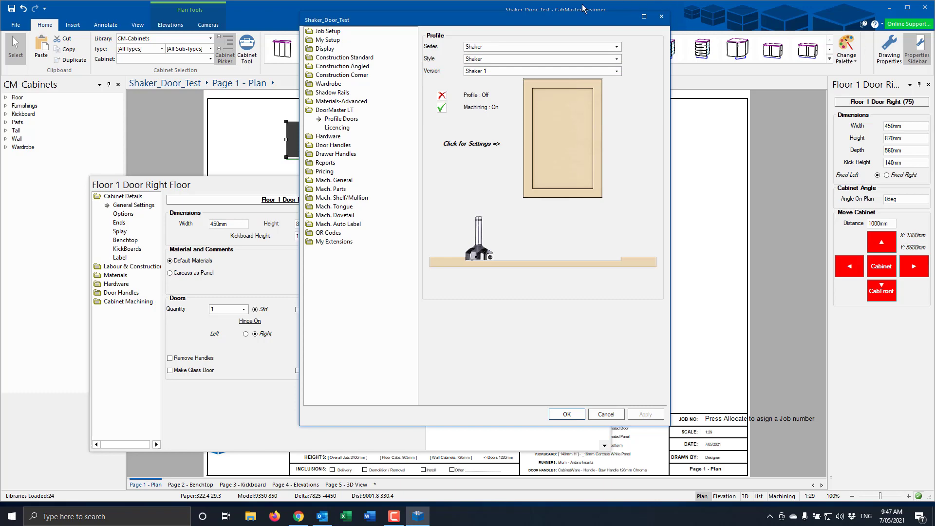
left_click(442, 95)
left_click(571, 414)
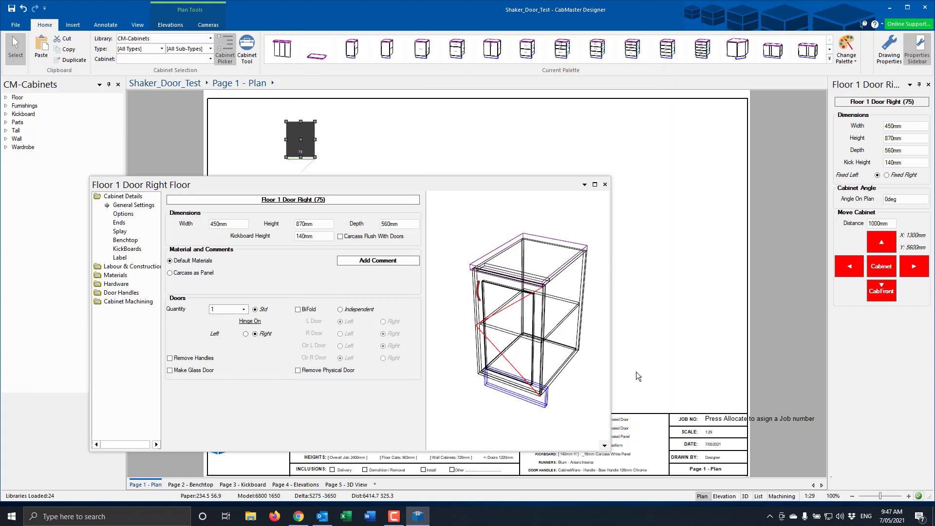
key("F8")
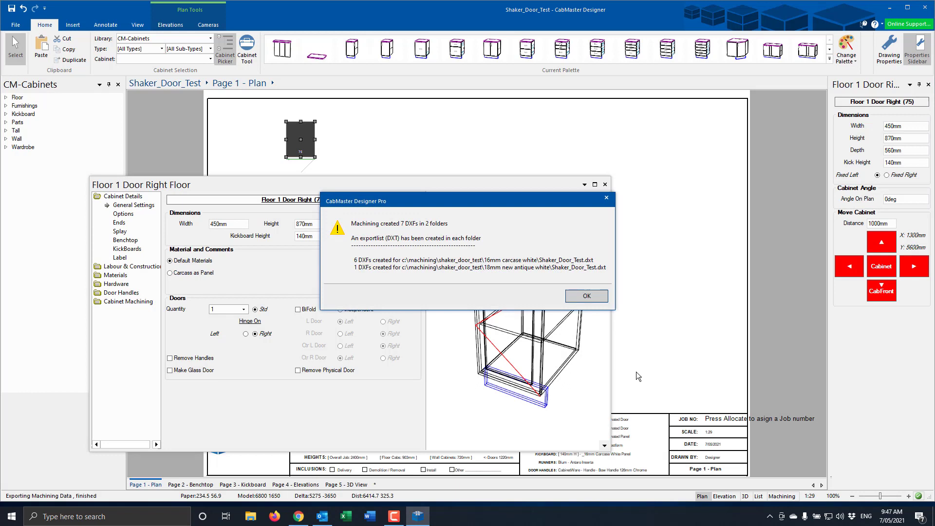
Start a new 3630 × 1820 × 18 mm plate and import the exported shaker door DXF.
left_click(594, 295)
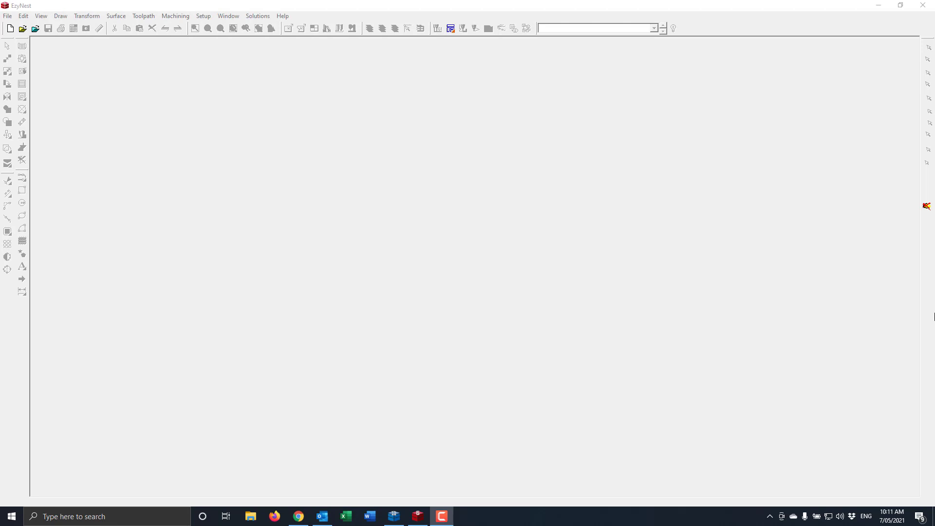
left_click(14, 30)
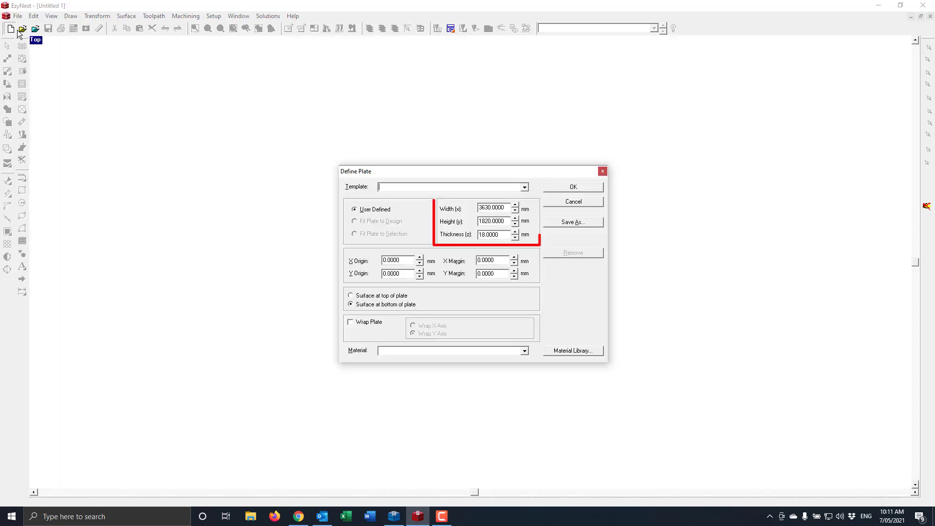
left_click(561, 189)
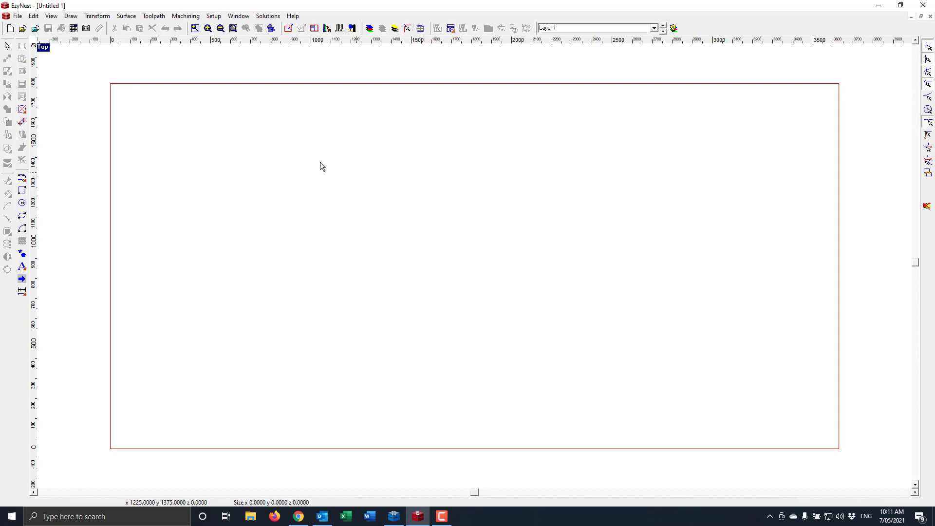
left_click(37, 31)
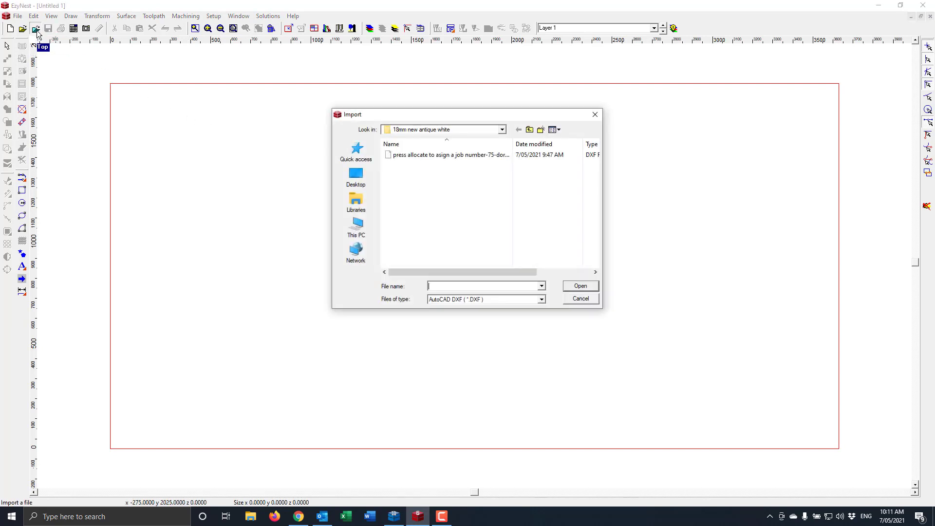
double_click(452, 155)
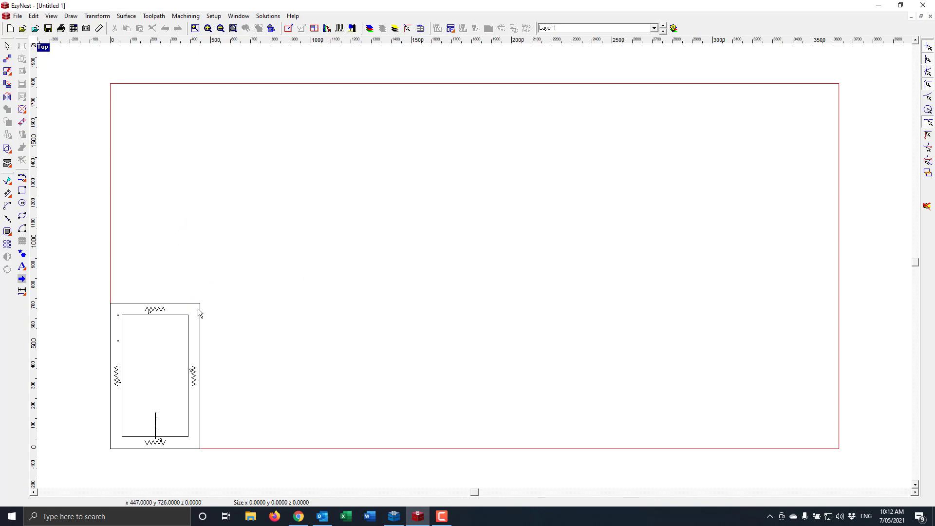
Start an Island Fill on the door's inner panel using the 2tool Shaker 7Deep strategy.
left_click(175, 316)
right_click(175, 315)
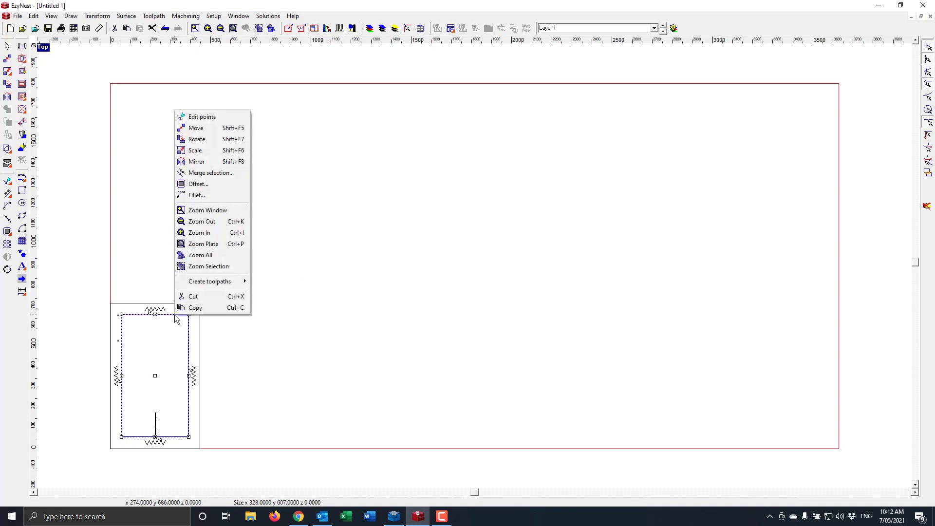
mouse_move(227, 287)
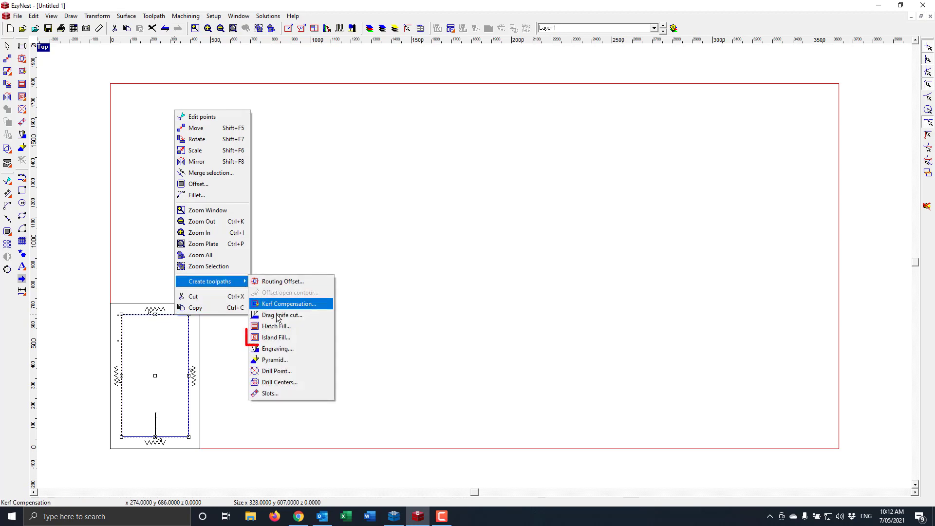
left_click(294, 337)
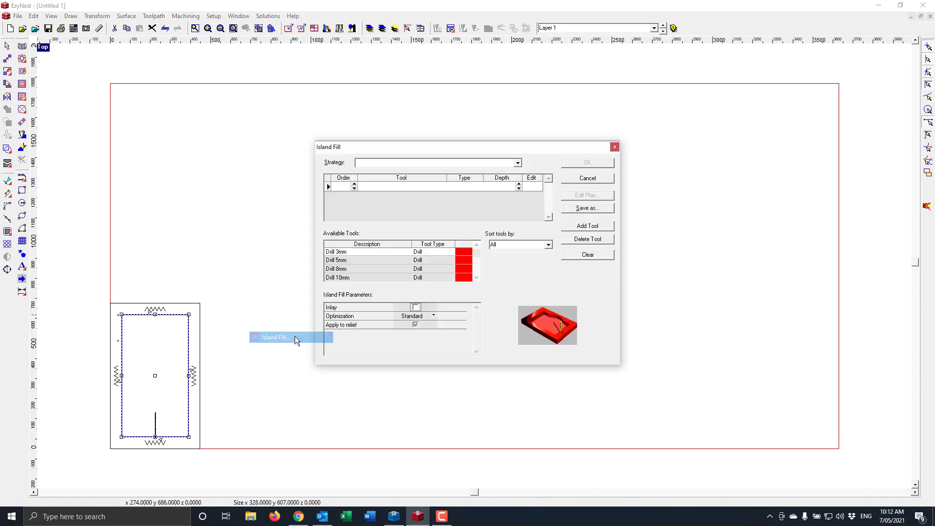
left_click(519, 164)
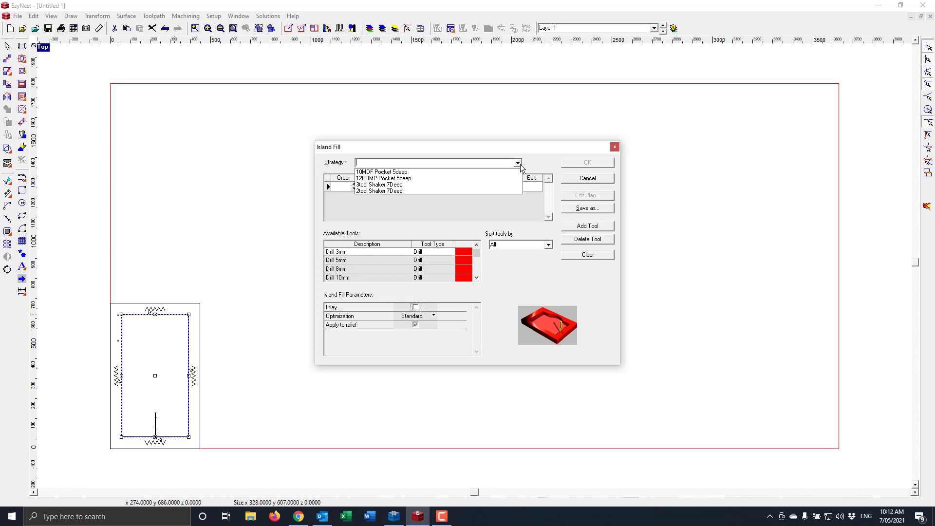
left_click(410, 191)
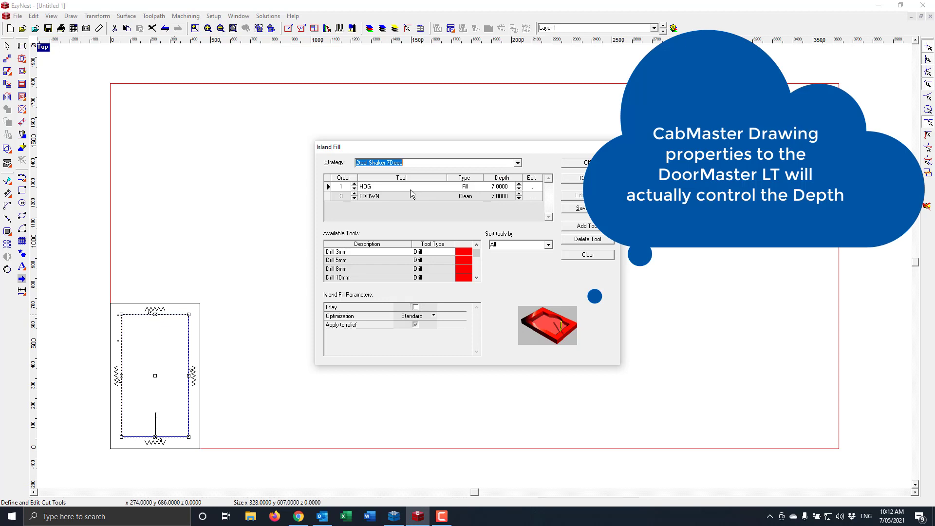
left_click(534, 190)
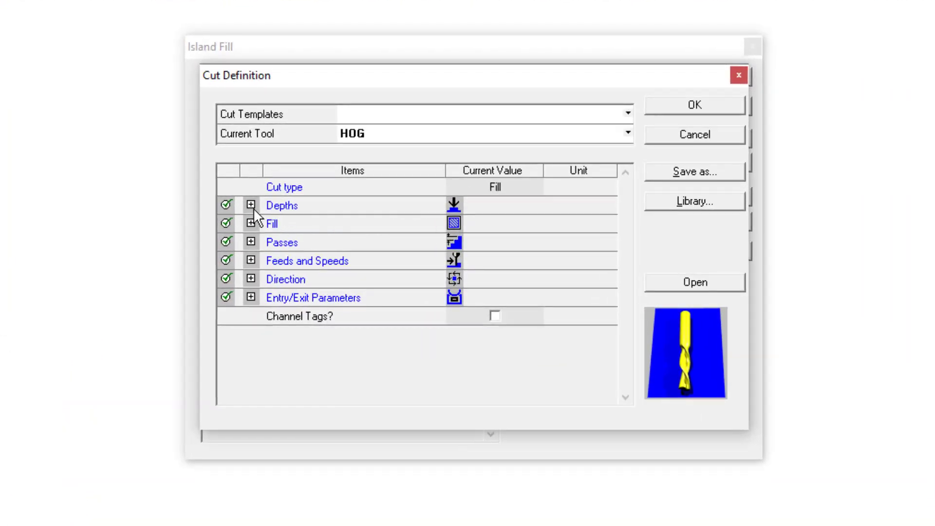
left_click(251, 205)
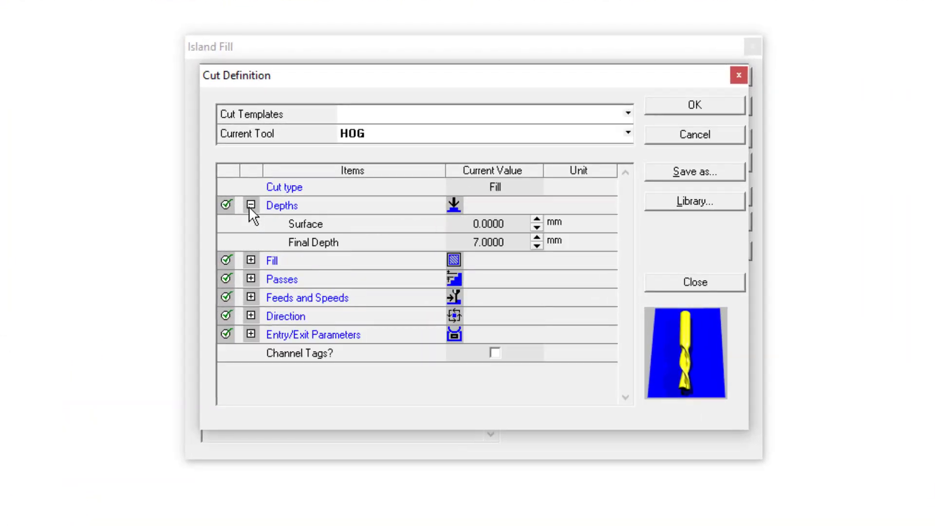
left_click(250, 205)
left_click(250, 223)
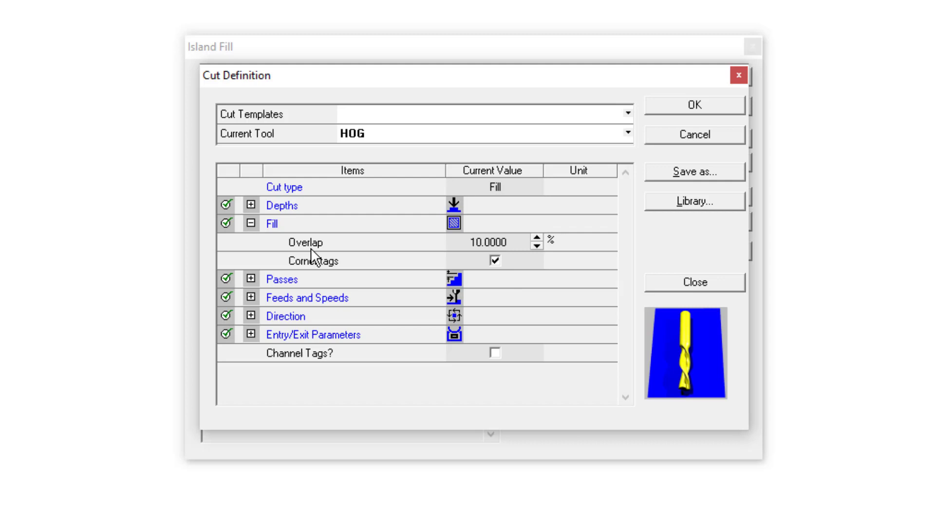
left_click(250, 223)
left_click(250, 242)
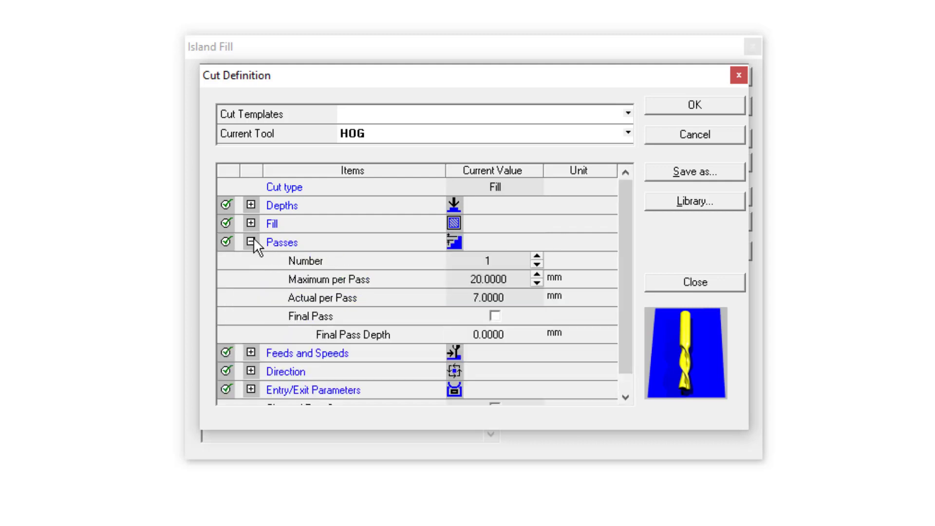
left_click(251, 242)
left_click(250, 259)
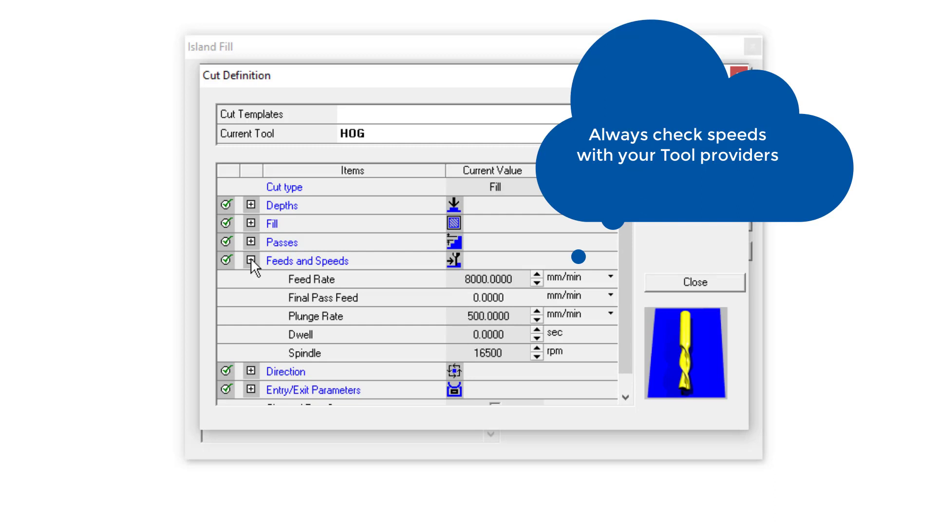
left_click(251, 260)
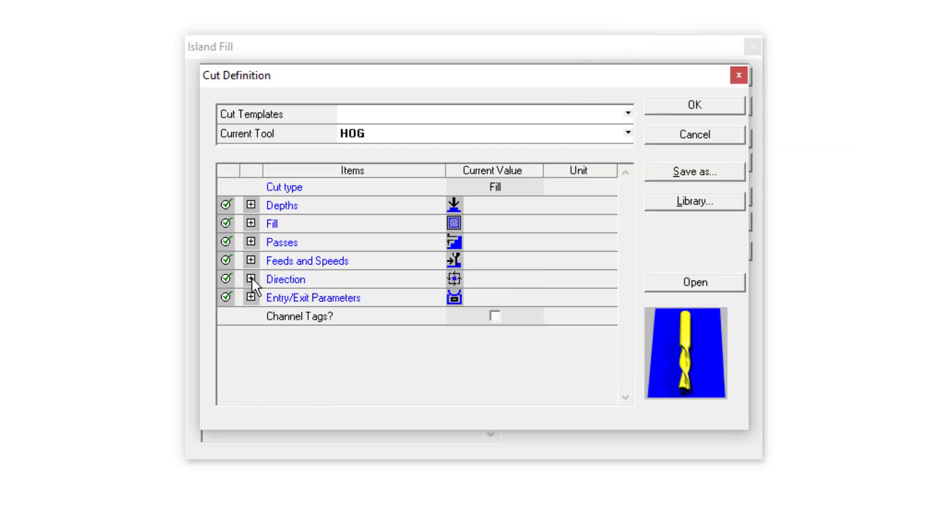
left_click(251, 278)
left_click(251, 278)
left_click(251, 297)
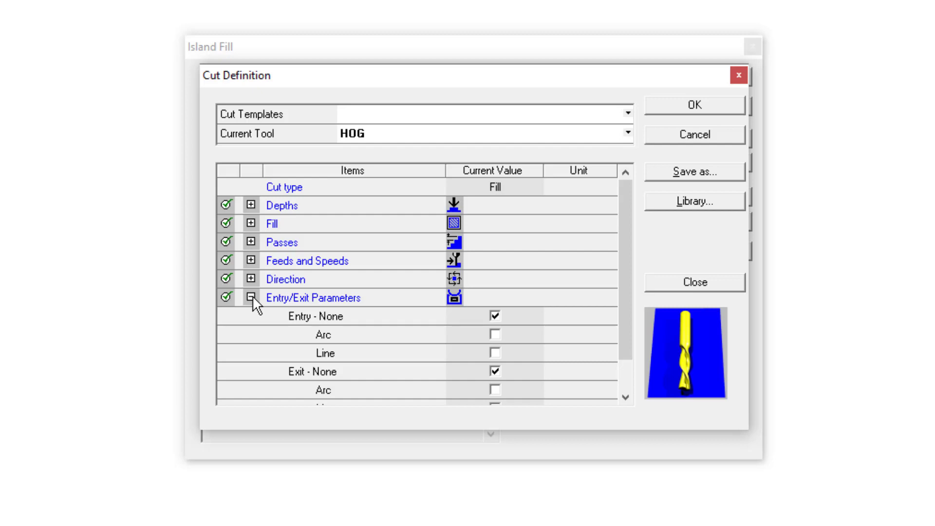
left_click(252, 296)
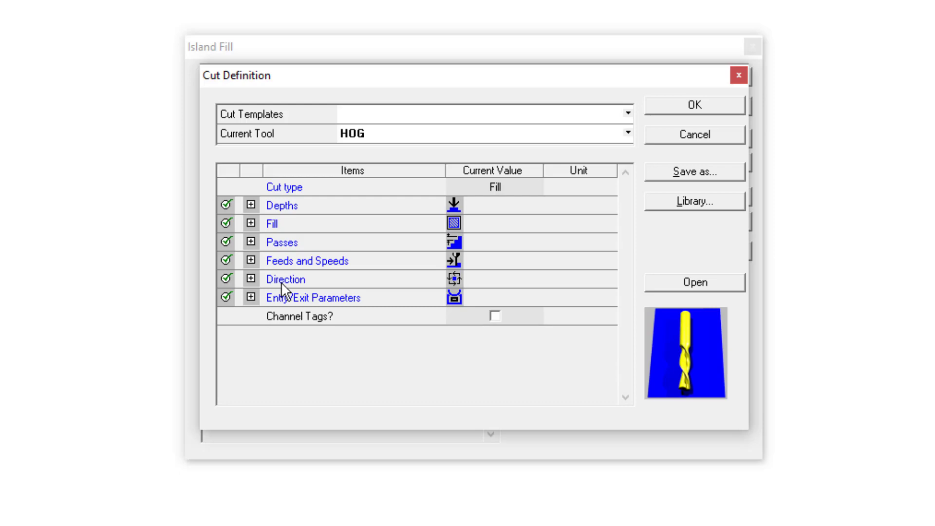
left_click(681, 104)
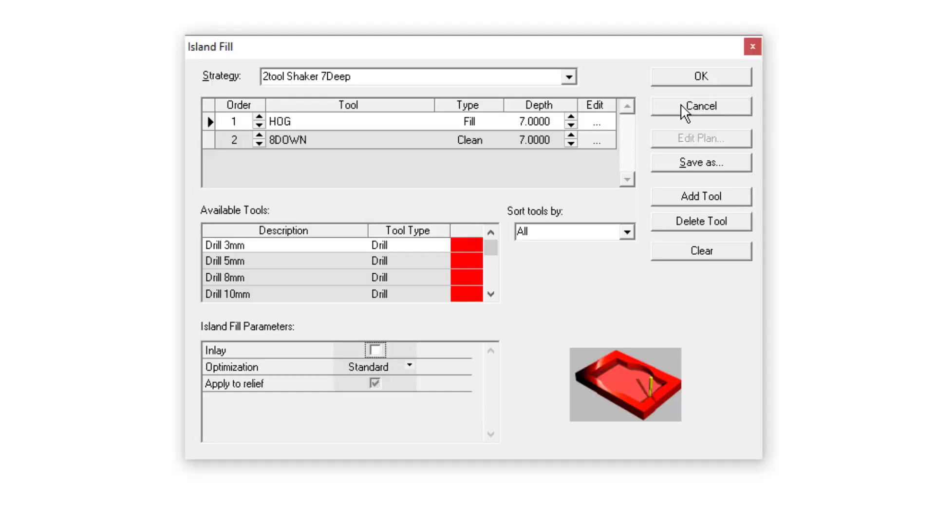
left_click(597, 141)
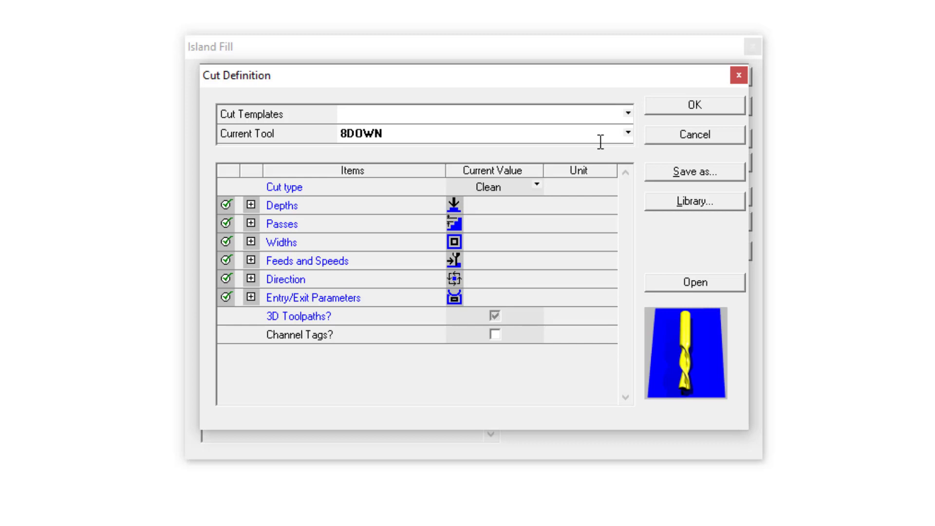
left_click(537, 184)
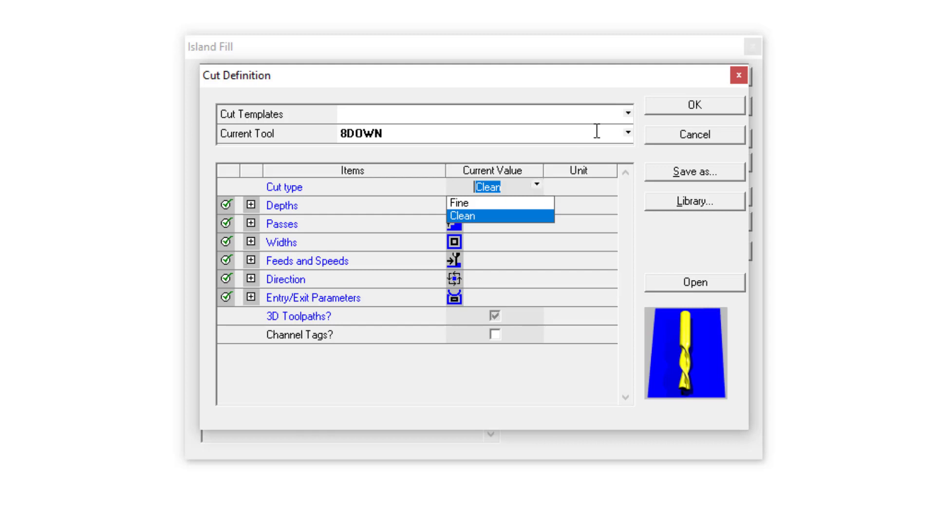
left_click(629, 92)
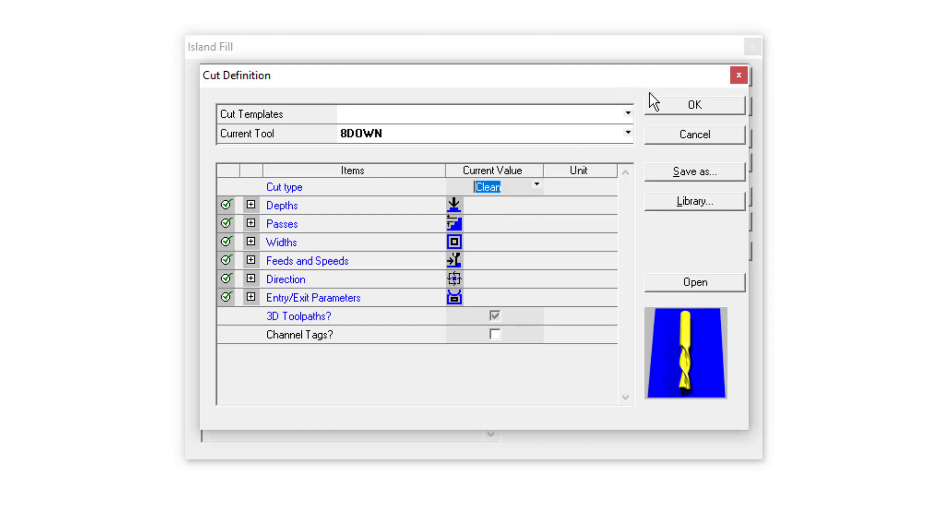
left_click(681, 104)
left_click(688, 165)
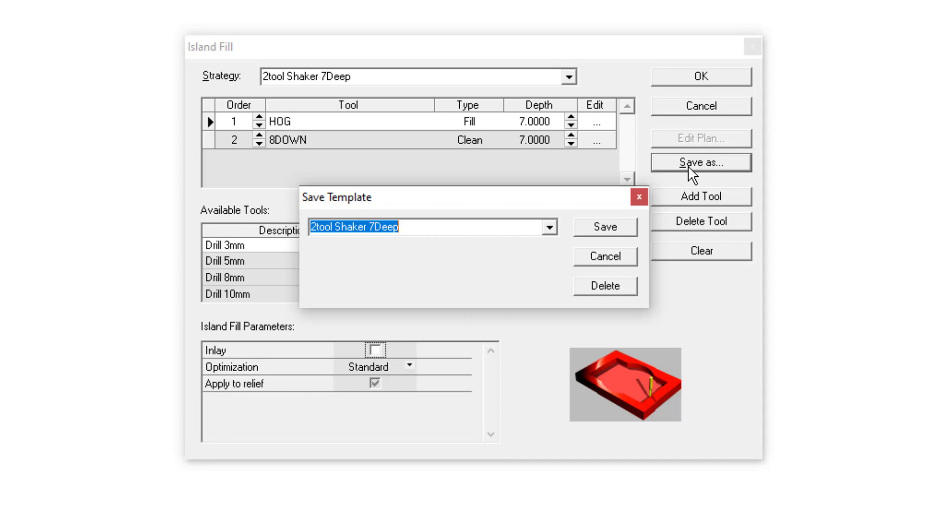
left_click(644, 200)
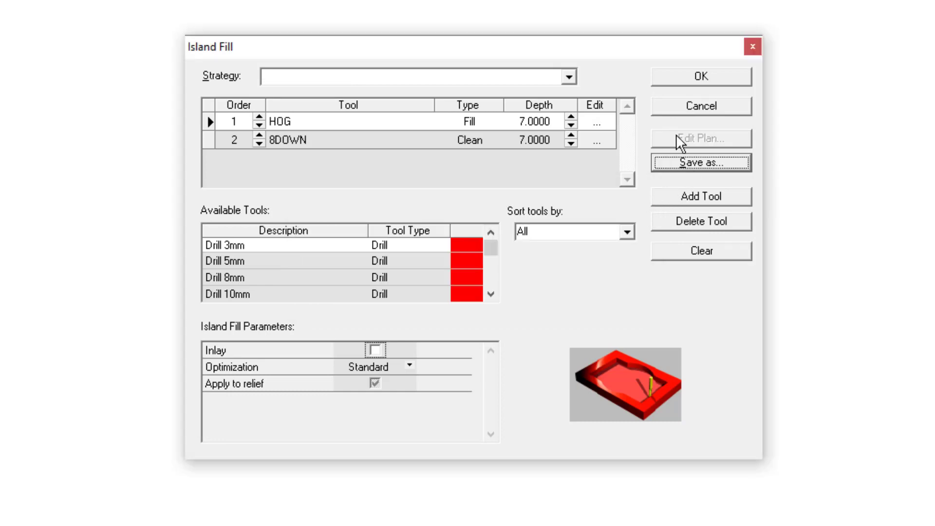
Generate the door panel's island-fill toolpath and bring up Automatic Toolpath Setup with 24x12x18 MDF.atp.
left_click(700, 77)
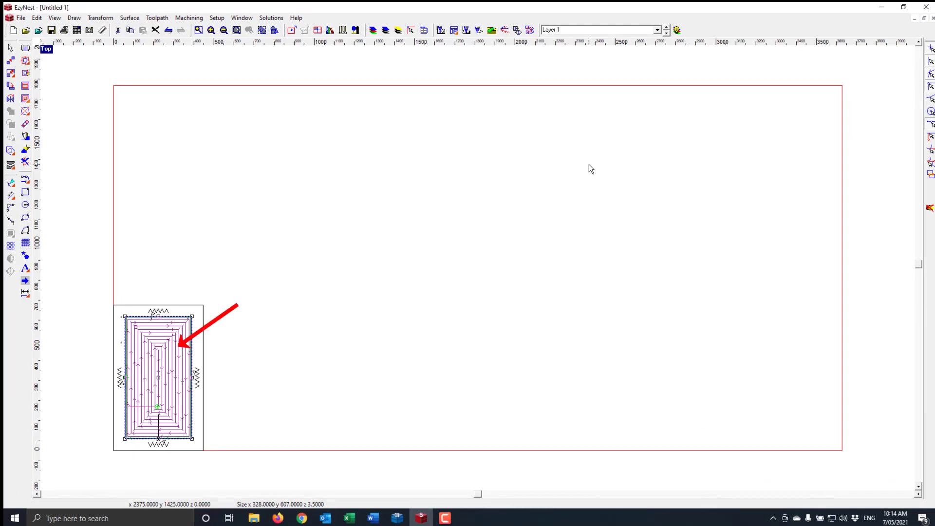
scroll(171, 333, "up", 5)
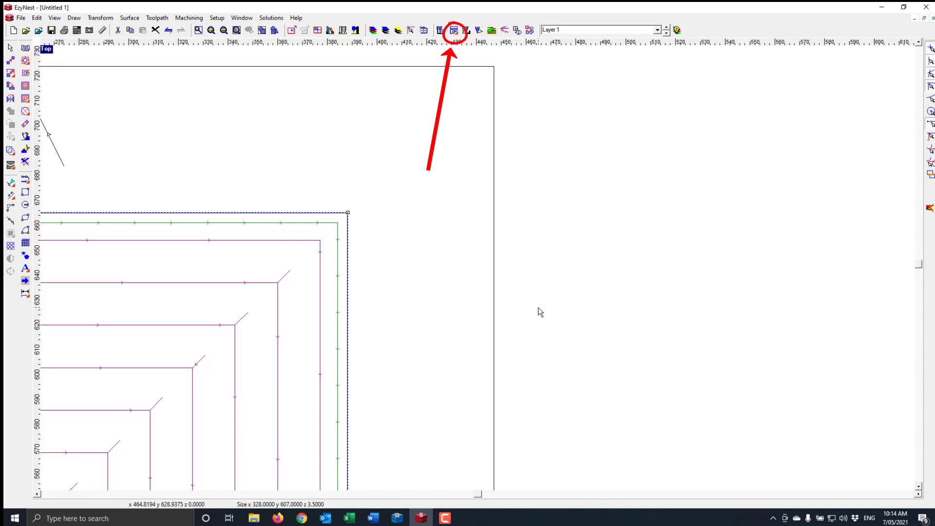
left_click(453, 31)
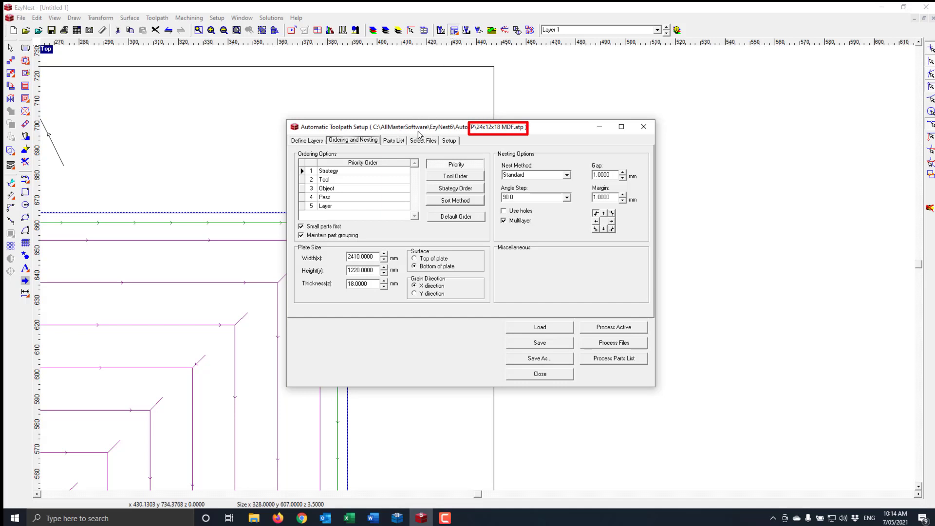
Show the Define Layers assignments and scroll down to the unassigned SHAKER layer row.
left_click(314, 142)
left_click(323, 171)
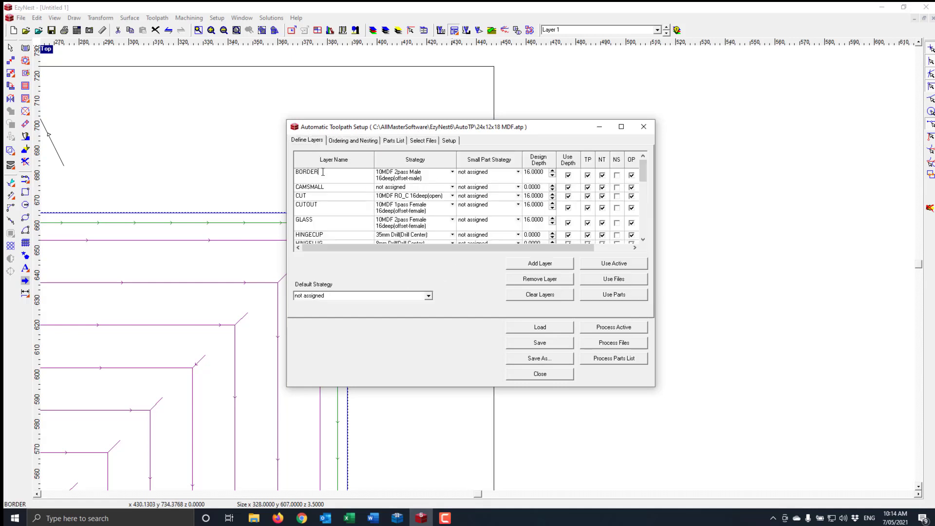
left_click(643, 239)
left_click(643, 239)
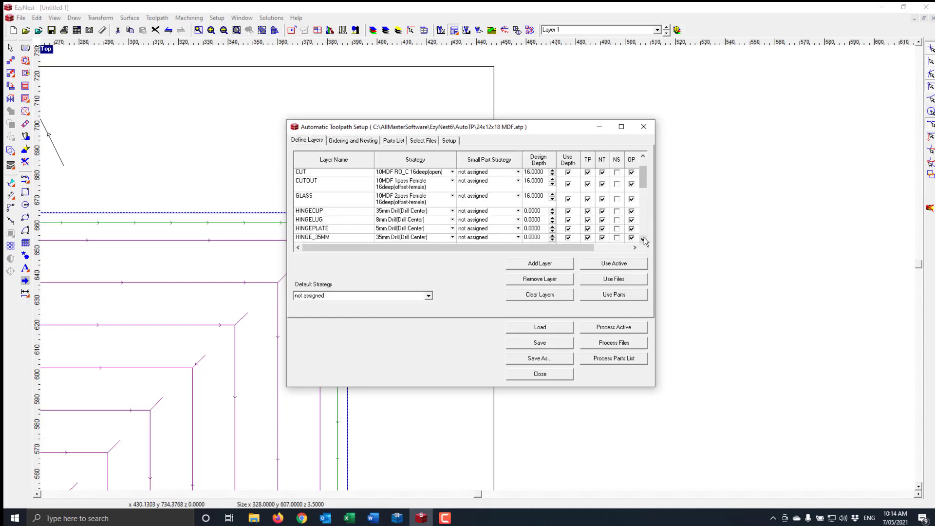
left_click(644, 240)
left_click(643, 239)
left_click(644, 240)
left_click(643, 239)
left_click(643, 239)
left_click(643, 240)
left_click(644, 240)
left_click(644, 240)
left_click(644, 239)
left_click(644, 239)
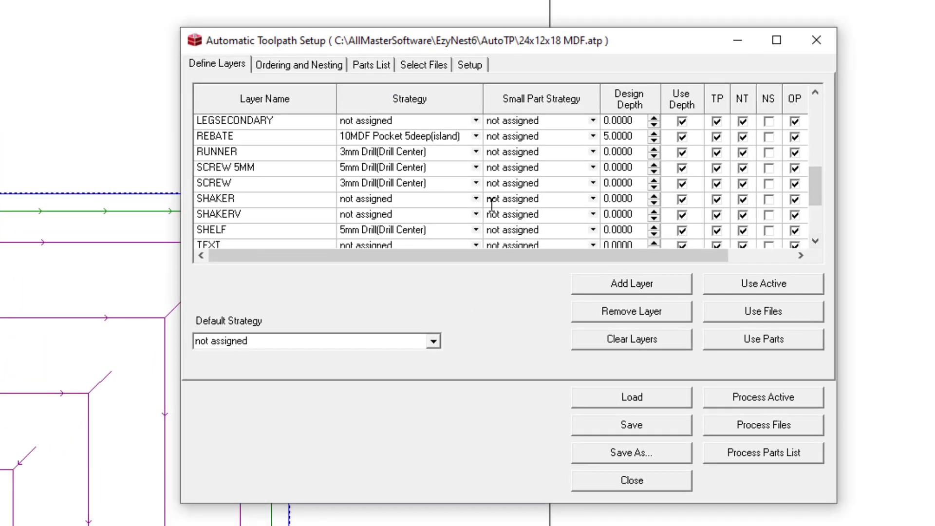
Give the SHAKER layer 2tool Shaker 7Deep(island) at 7 mm design depth and save the setup.
left_click(477, 199)
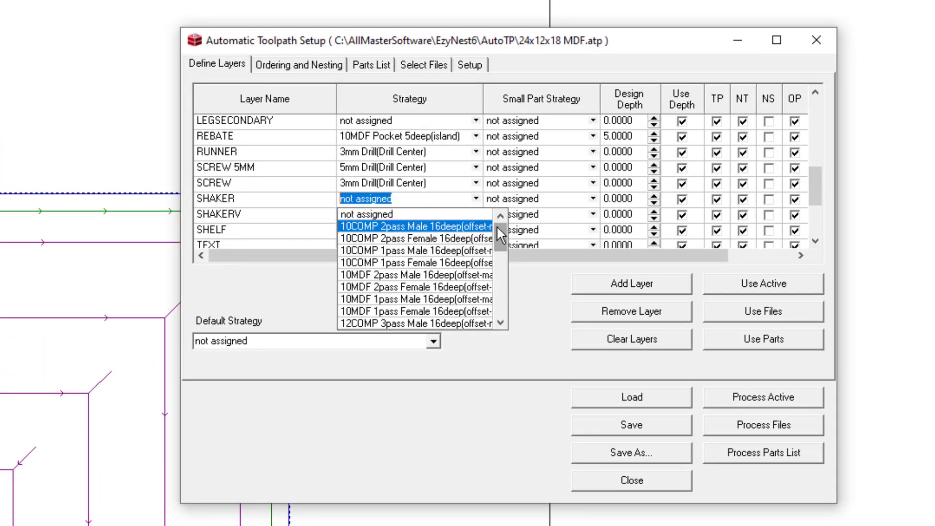
left_click_drag(499, 228, 504, 264)
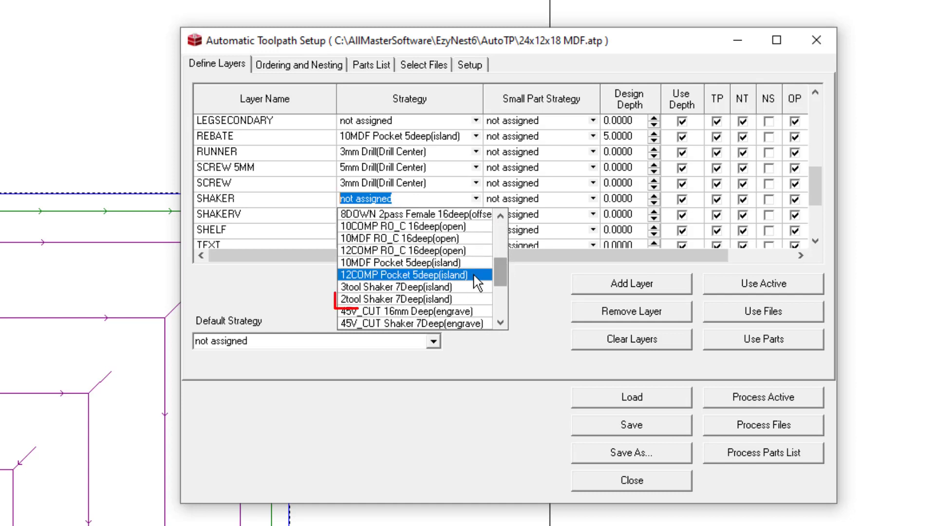
left_click(449, 300)
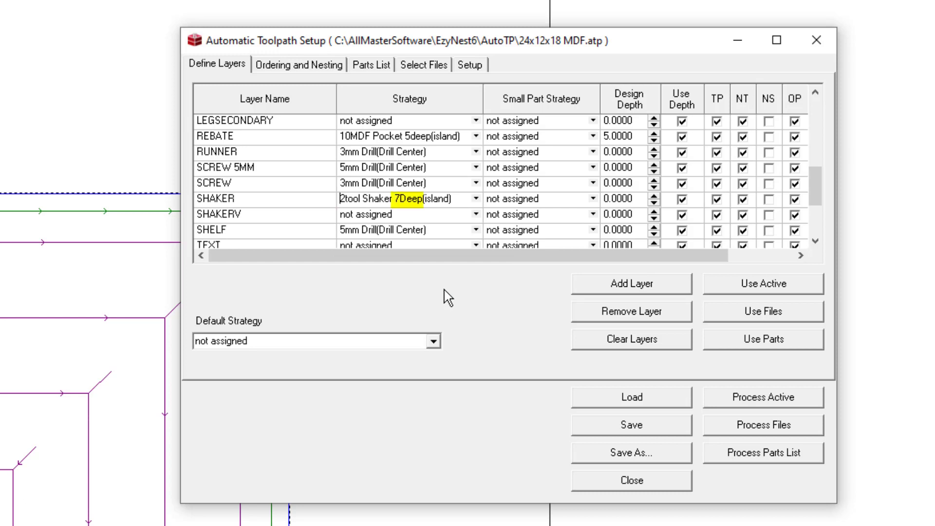
left_click(616, 202)
type("7")
key("Tab")
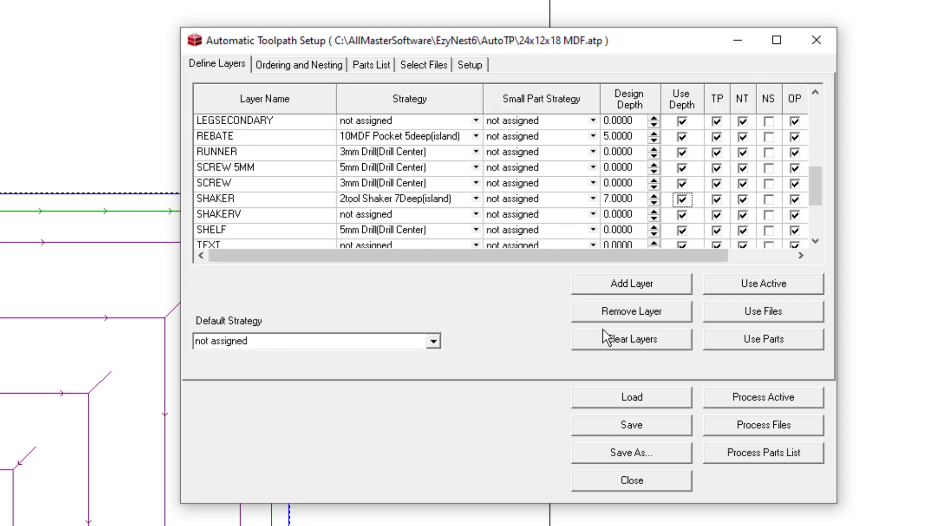
left_click(624, 425)
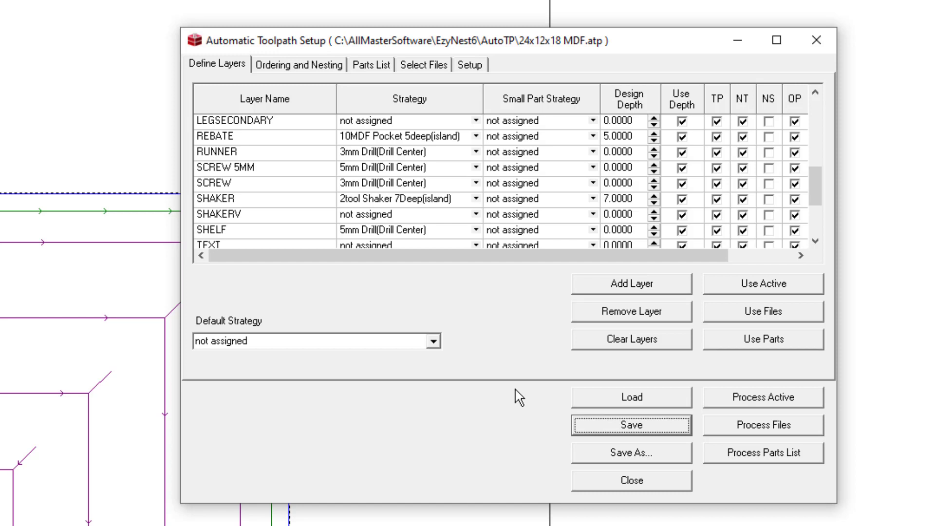
In Ordering and Nesting, move HOG above 8DOWN in the Tool Order.
left_click(292, 65)
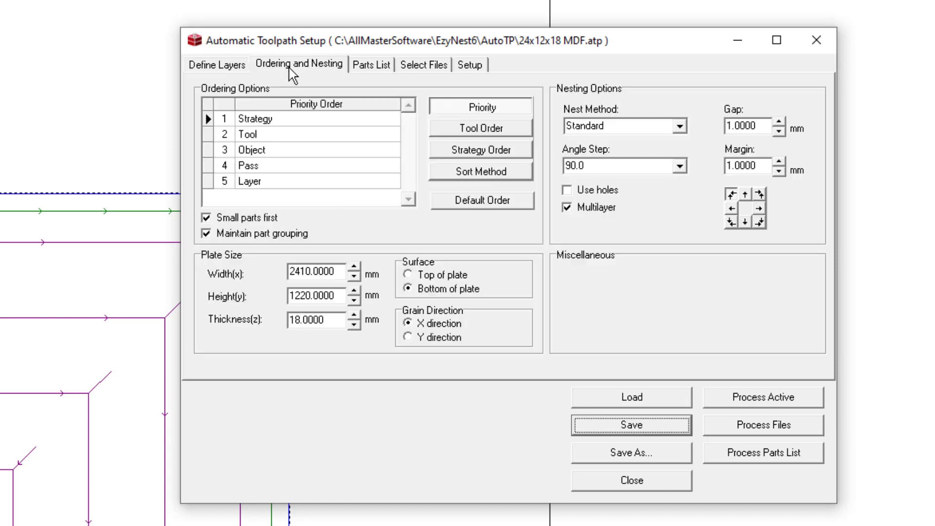
left_click(481, 151)
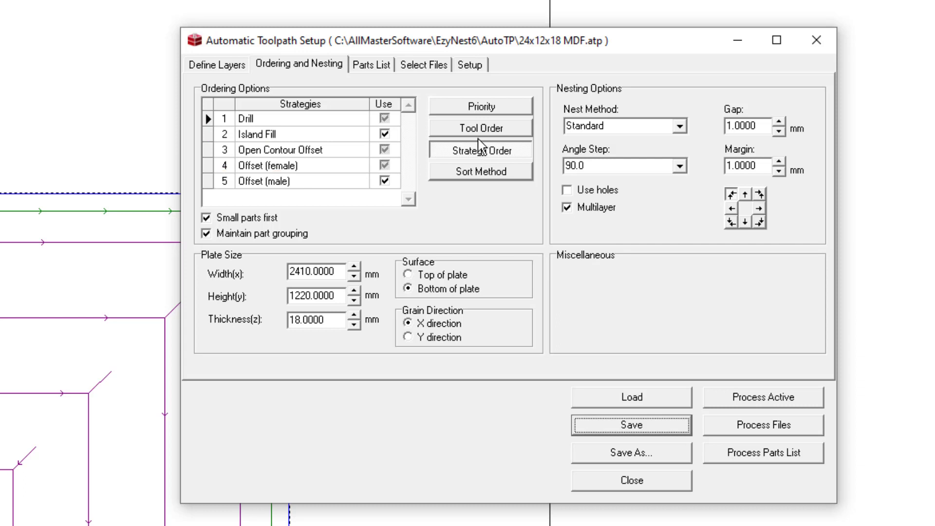
left_click(482, 132)
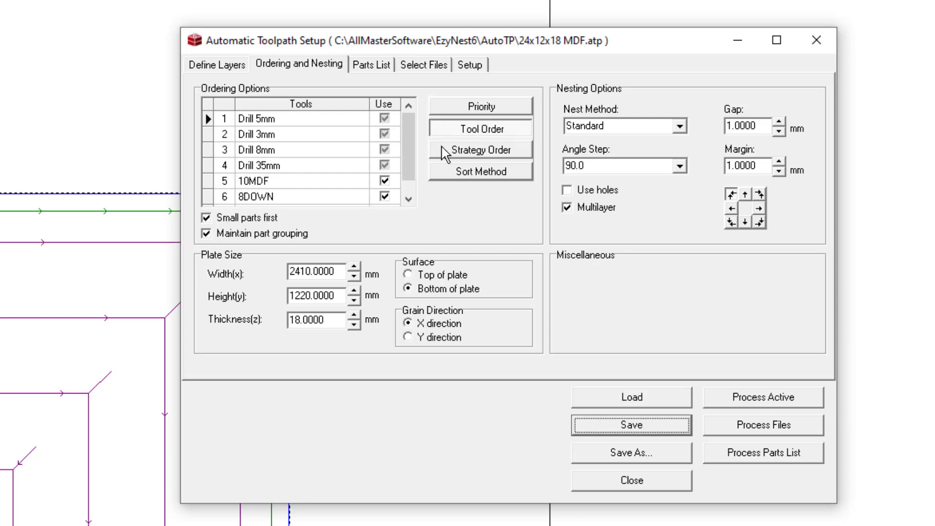
left_click_drag(409, 150, 408, 167)
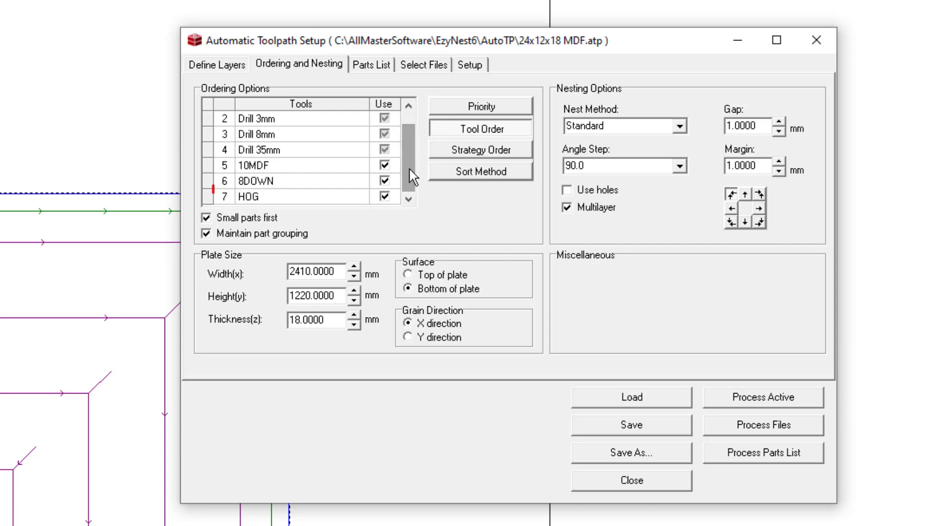
left_click_drag(206, 196, 209, 186)
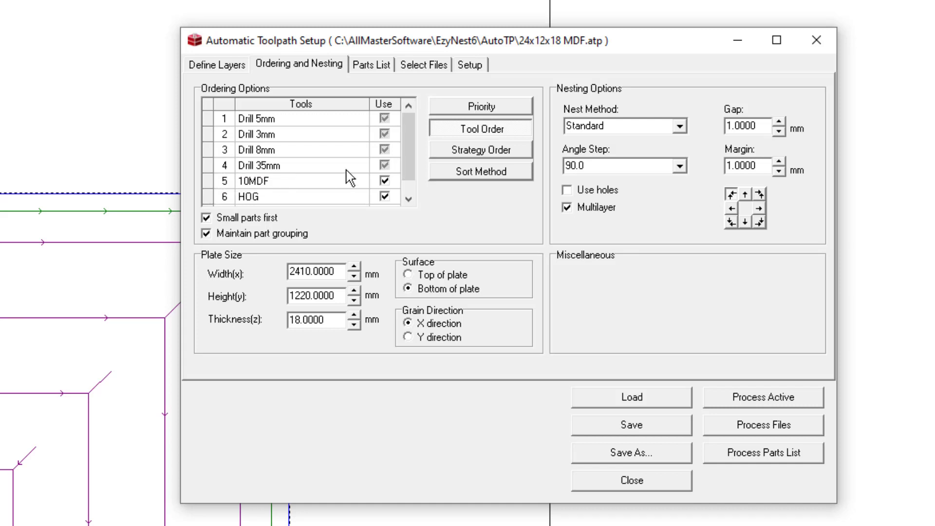
left_click_drag(408, 138, 408, 176)
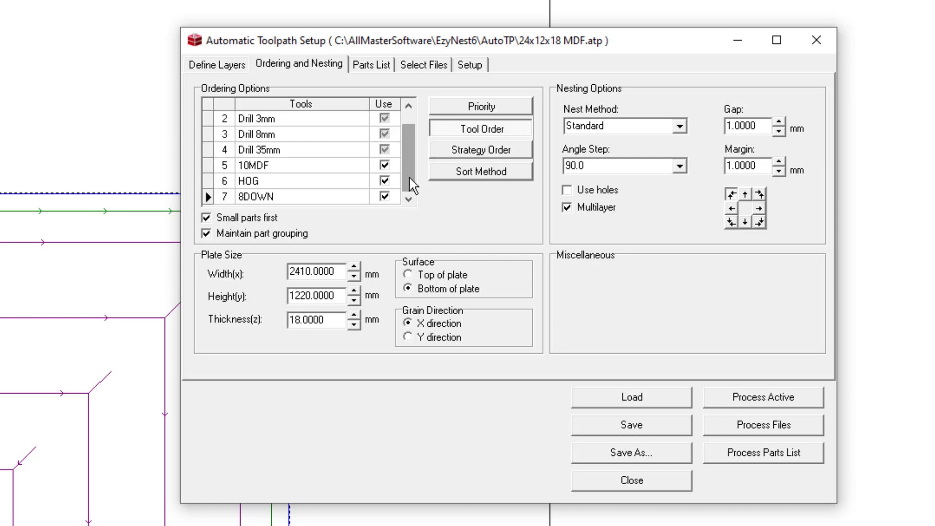
left_click(471, 113)
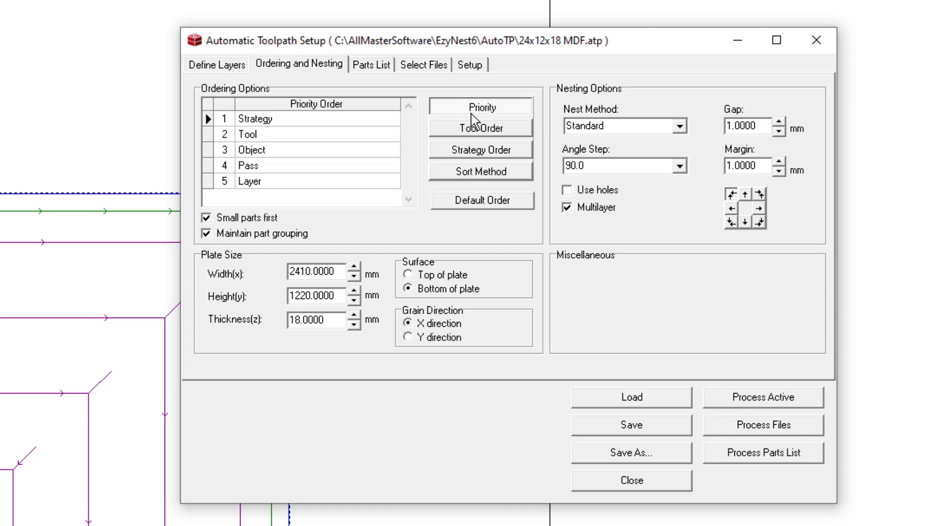
Save the setup and load the Shaker_Door_Test.dxt parts list from the 18mm new antique white folder.
left_click(617, 423)
left_click(377, 69)
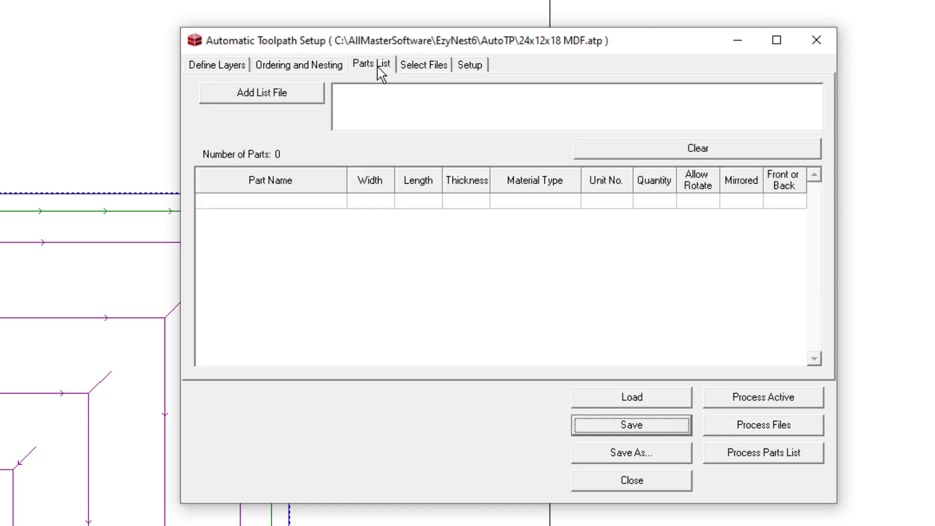
left_click(288, 97)
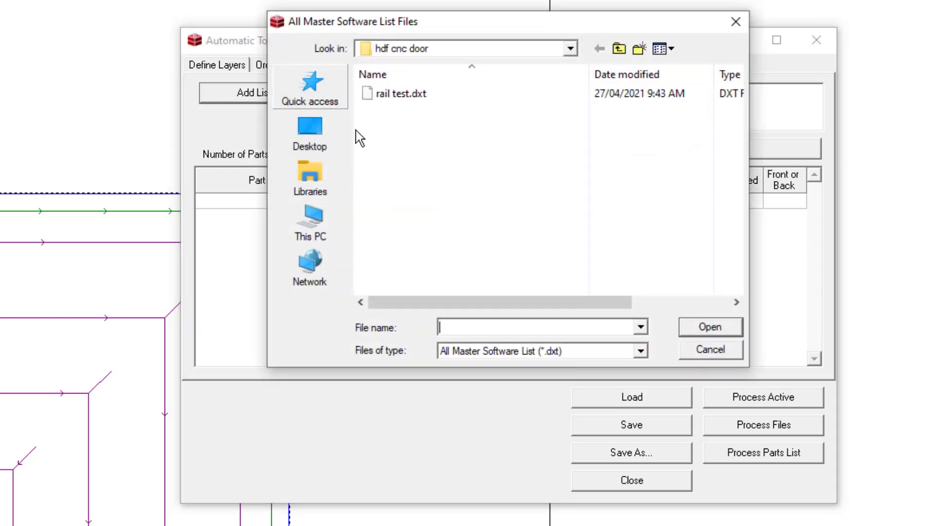
left_click(568, 51)
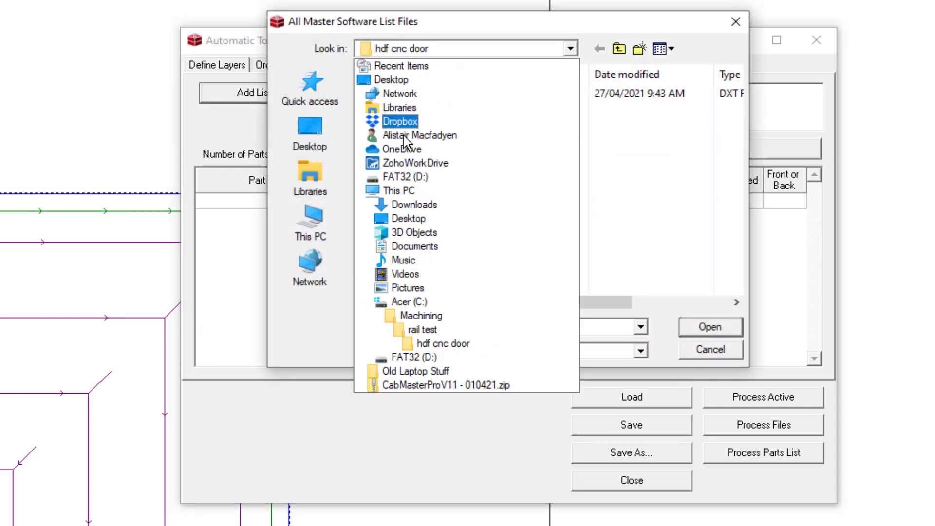
left_click(431, 321)
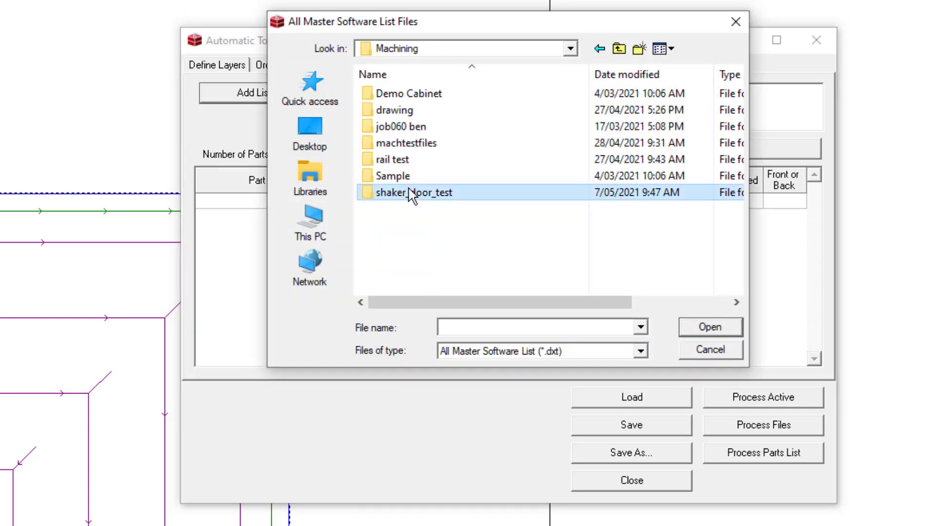
double_click(424, 191)
double_click(432, 111)
double_click(420, 95)
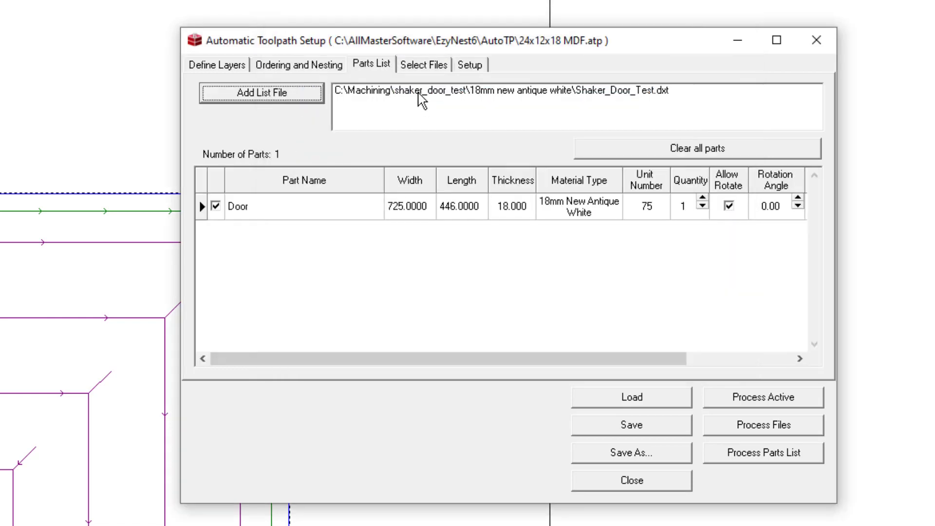
Turn off label output and output file creation on the Setup page.
left_click(470, 65)
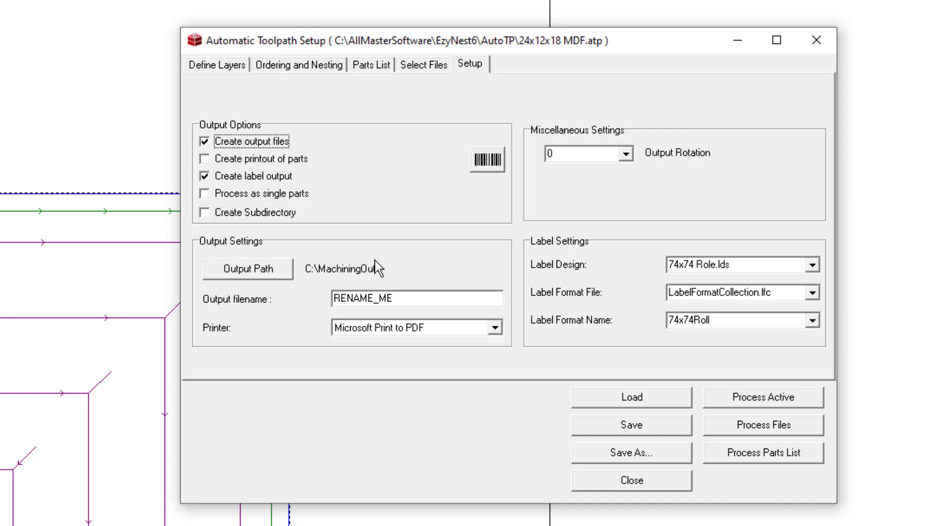
left_click(239, 178)
left_click(238, 143)
Process the parts list to nest the Door on the 18mm New Antique White sheet with island-fill passes.
left_click(757, 457)
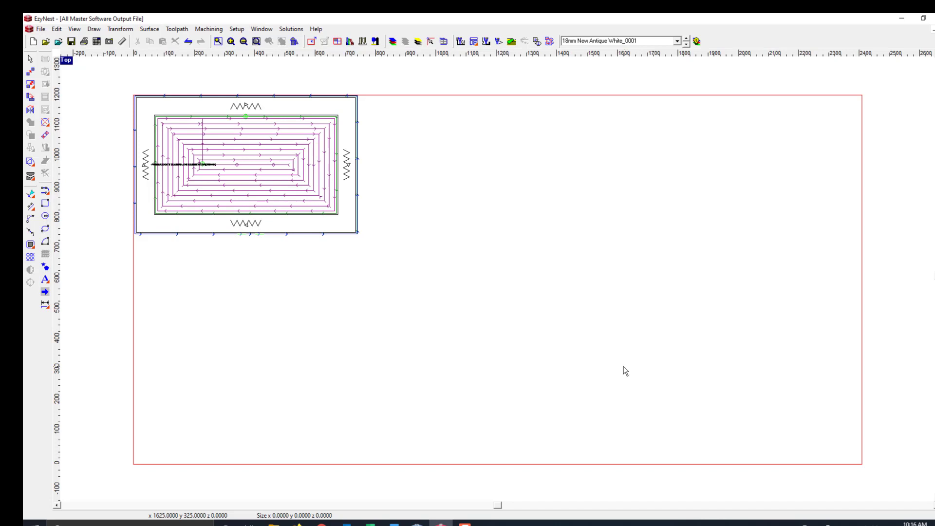
Reassign the SHAKER layer to the 3tool Shaker 7Deep(island) strategy.
left_click(473, 43)
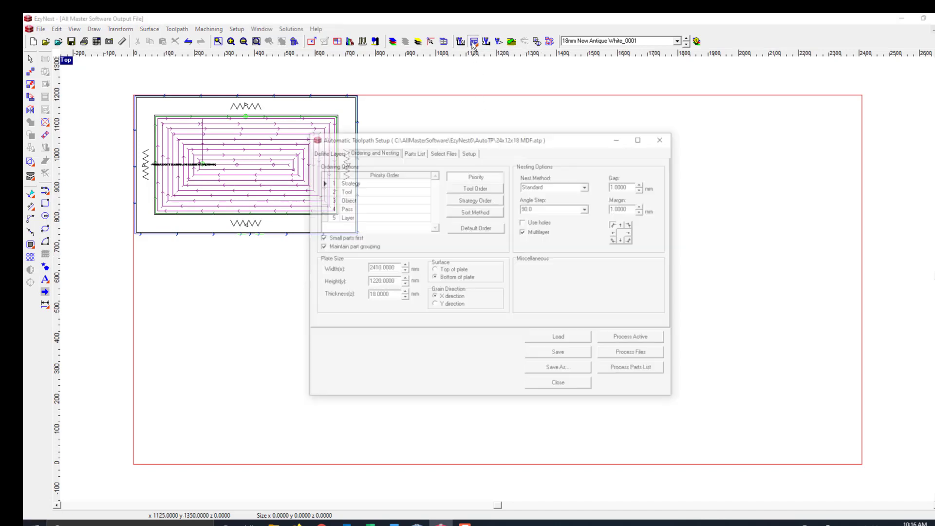
left_click(334, 153)
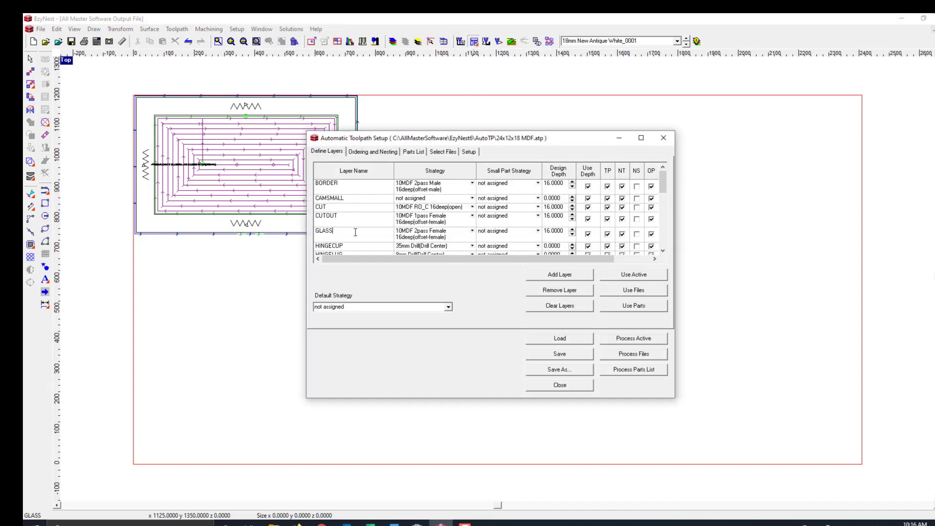
scroll(355, 233, "down", 4)
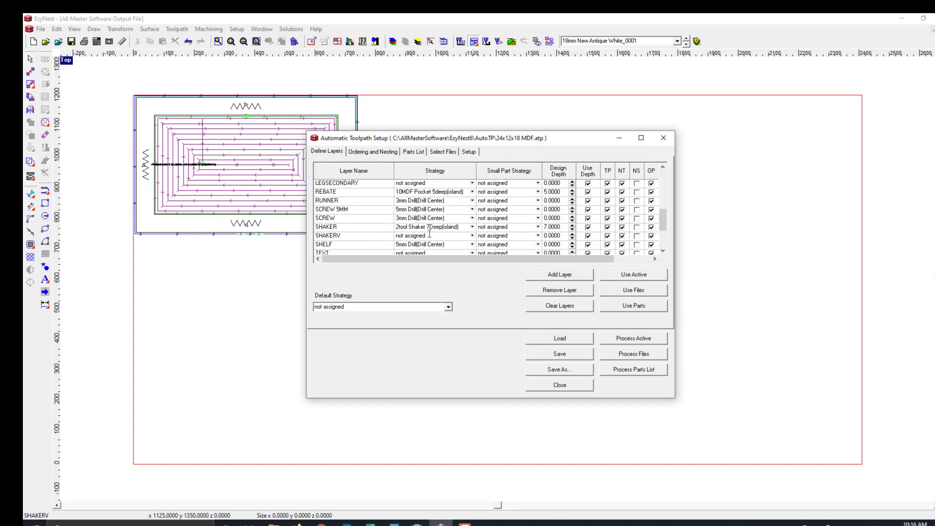
left_click(472, 227)
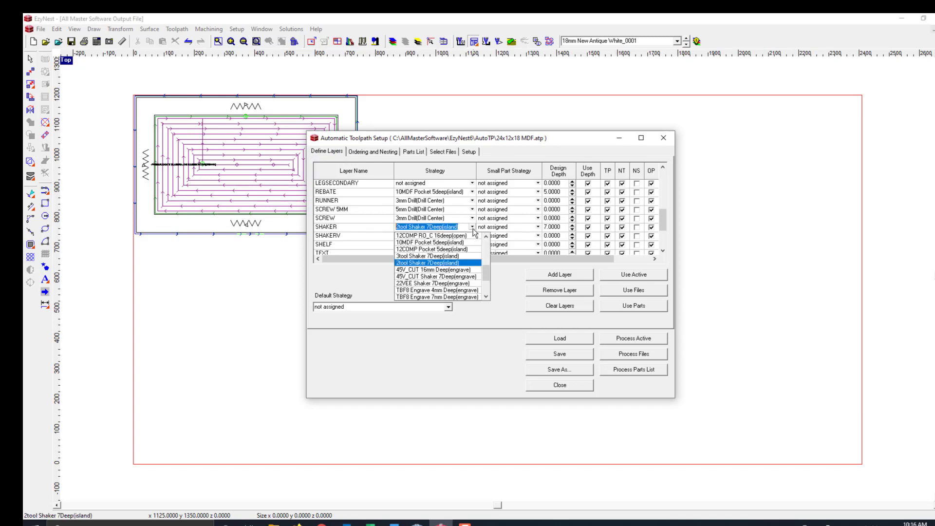
left_click(449, 257)
Turn off output file and label creation again and reprocess the parts list.
left_click(468, 151)
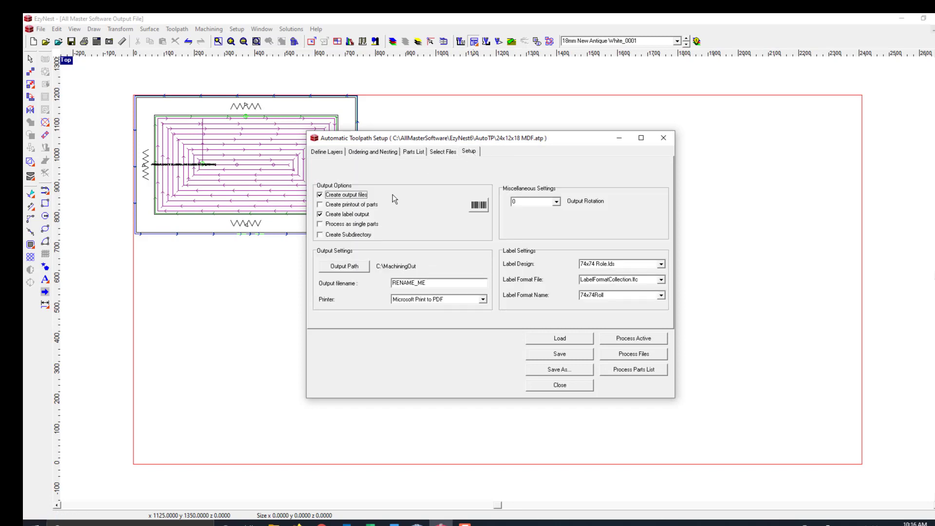
left_click(341, 198)
left_click(342, 215)
left_click(609, 370)
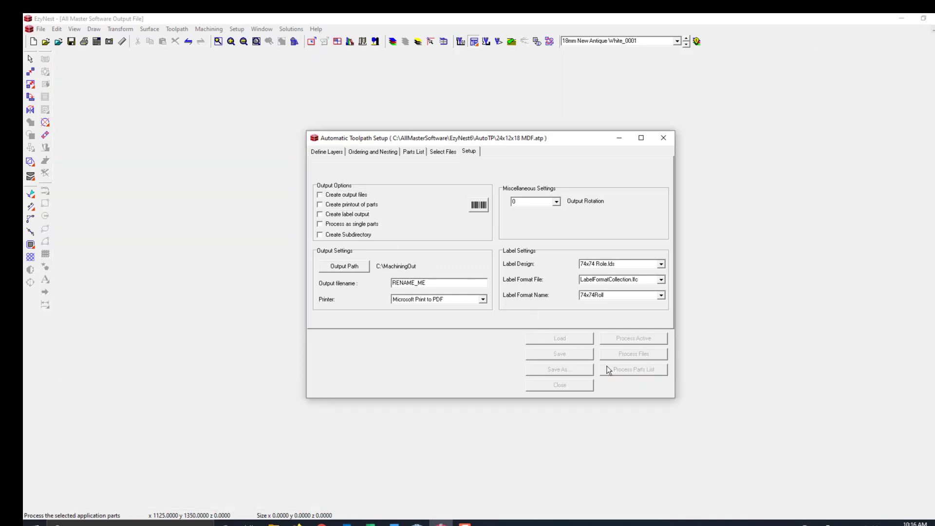
Zoom into the door's top-right corner to inspect the three-tool corner clean-up pass.
scroll(341, 100, "up", 4)
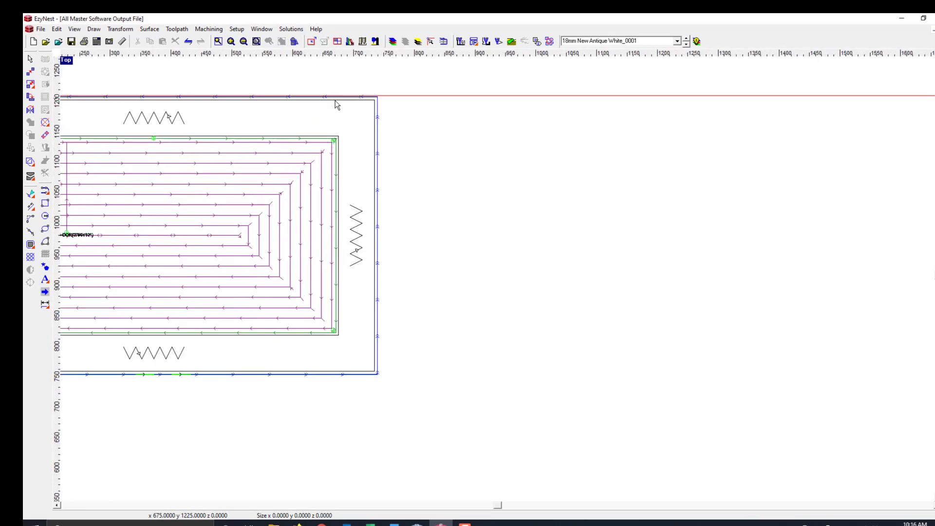
scroll(327, 155, "up", 2)
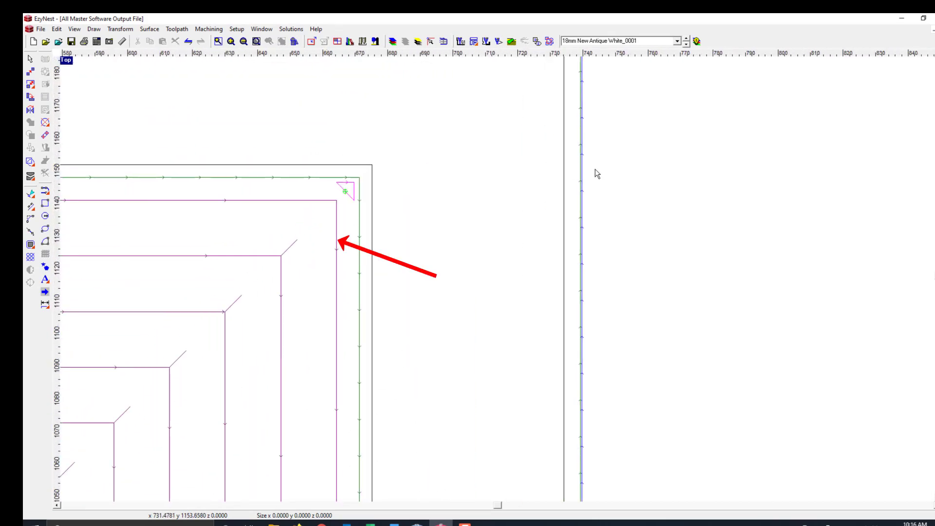